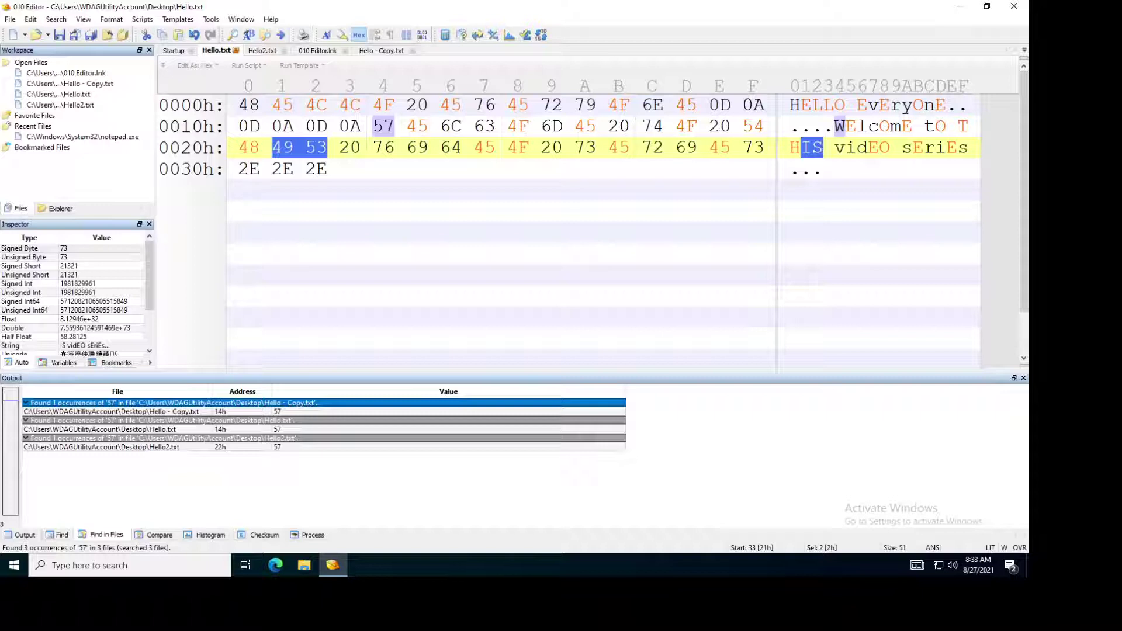
click(324, 446)
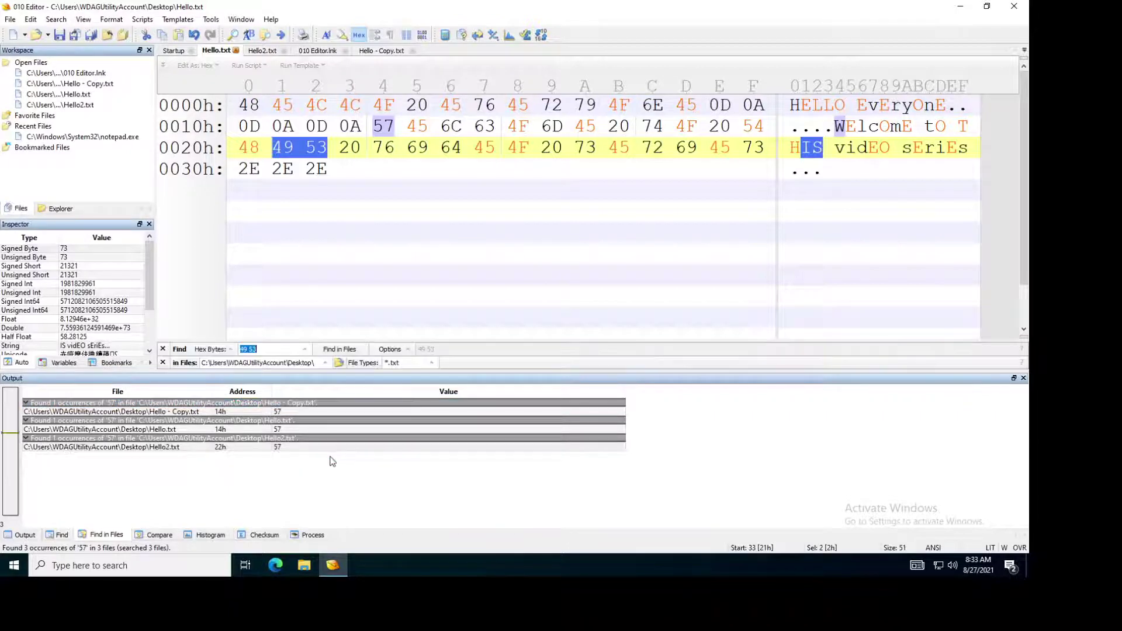
key(ctrl+shift+f)
key(ctrl+shift+r)
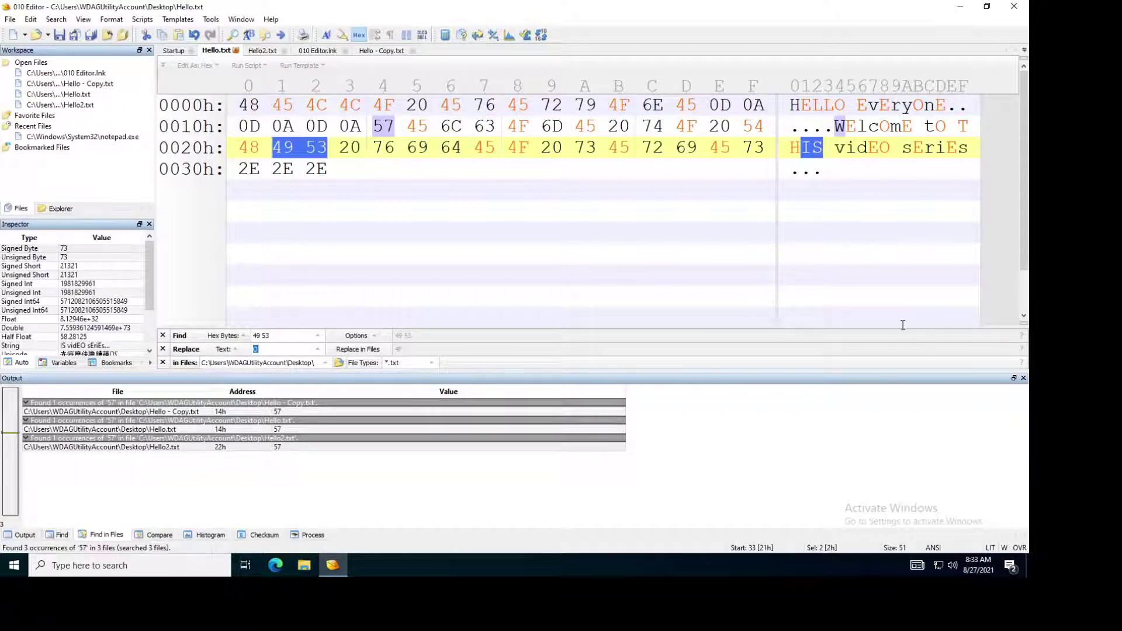
click(163, 336)
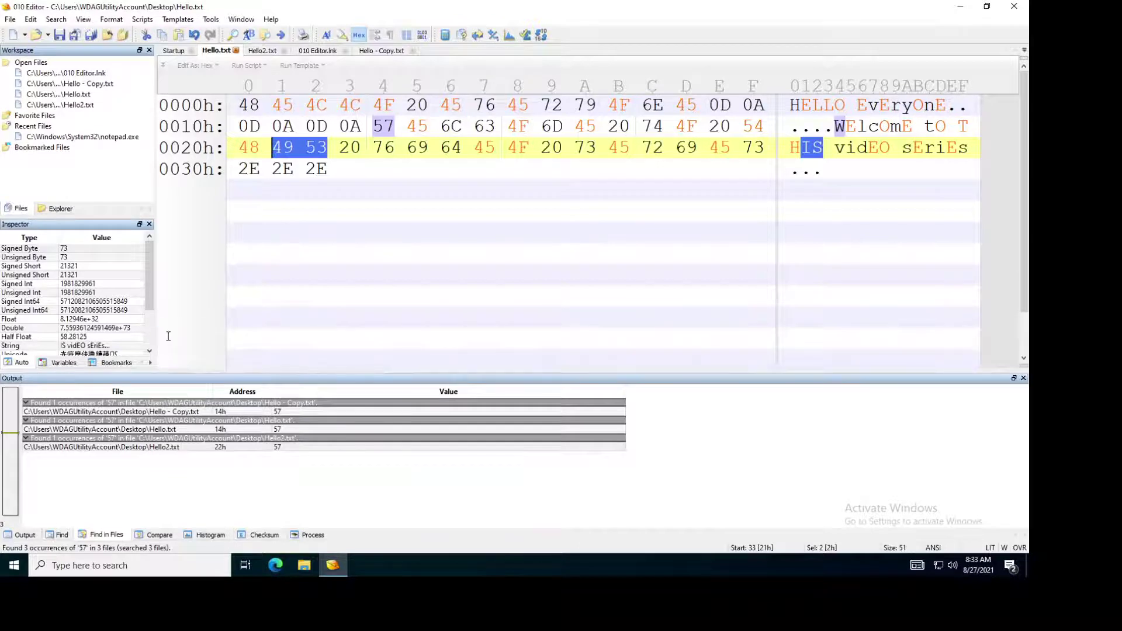
Replace hex byte 57 with the text X in all .txt files in the Desktop folder and review the replacement in each file.
click(57, 19)
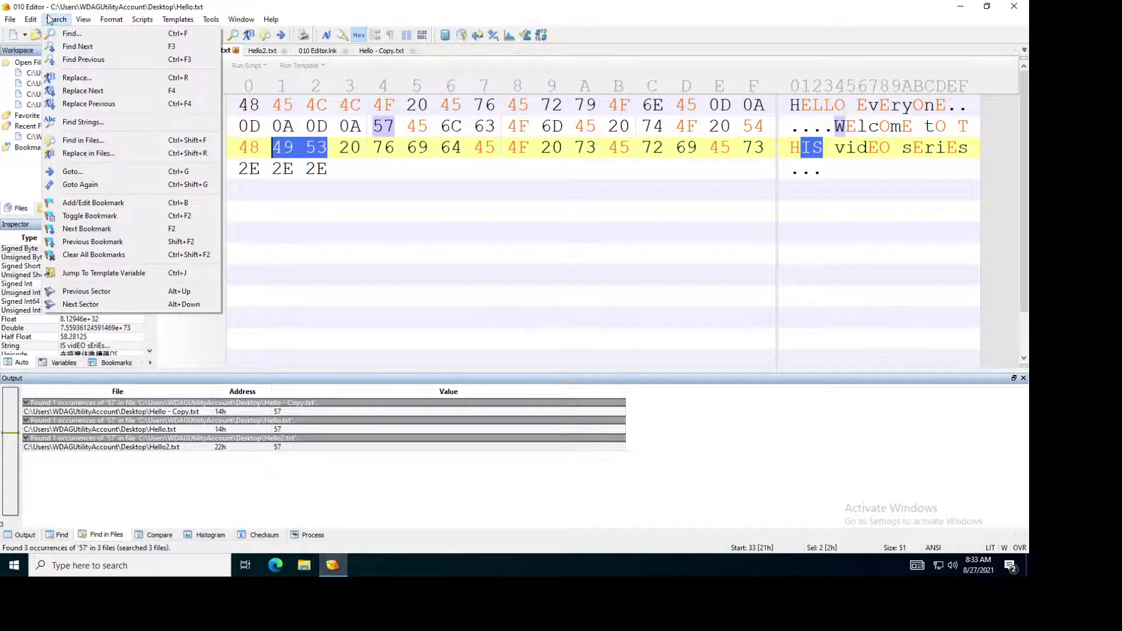
click(114, 153)
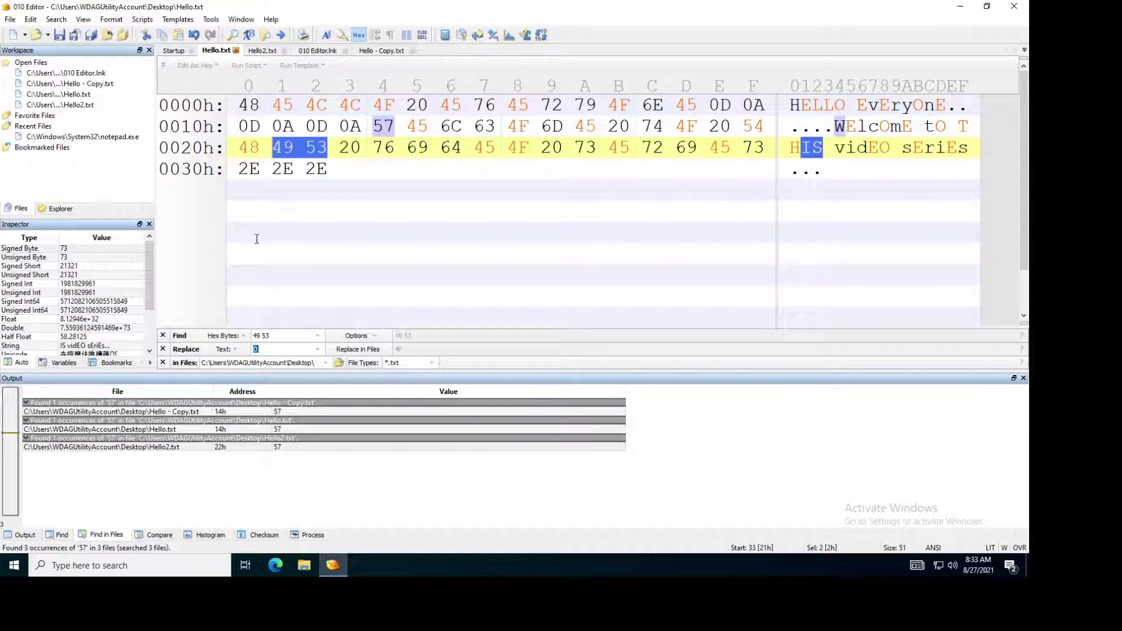
triple_click(272, 336)
text(57)
double_click(269, 349)
text(X)
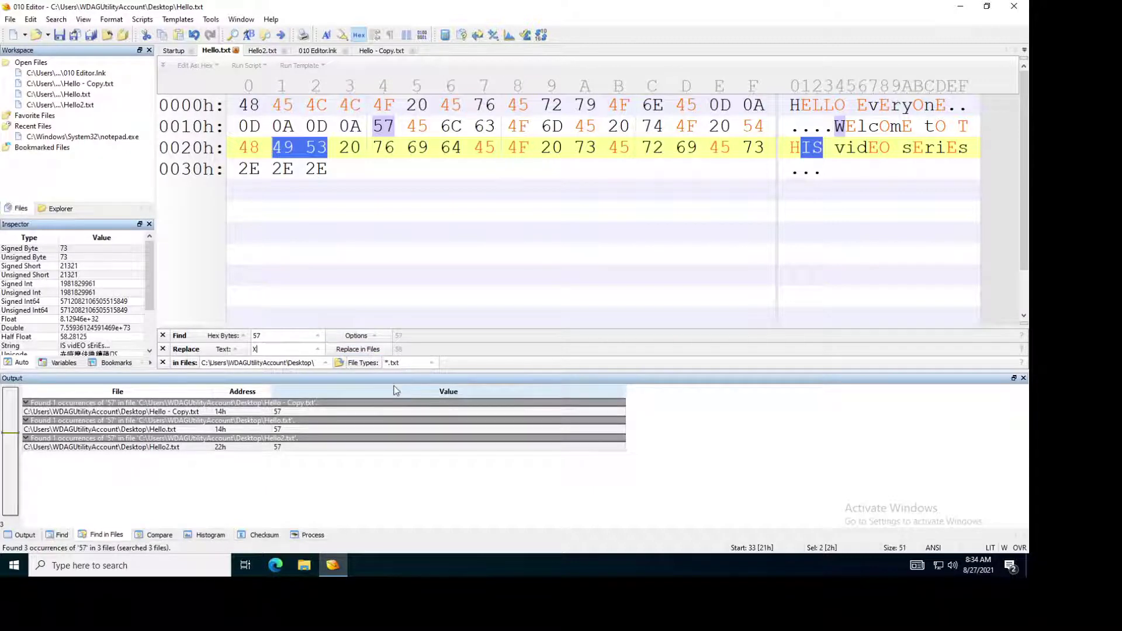
click(354, 350)
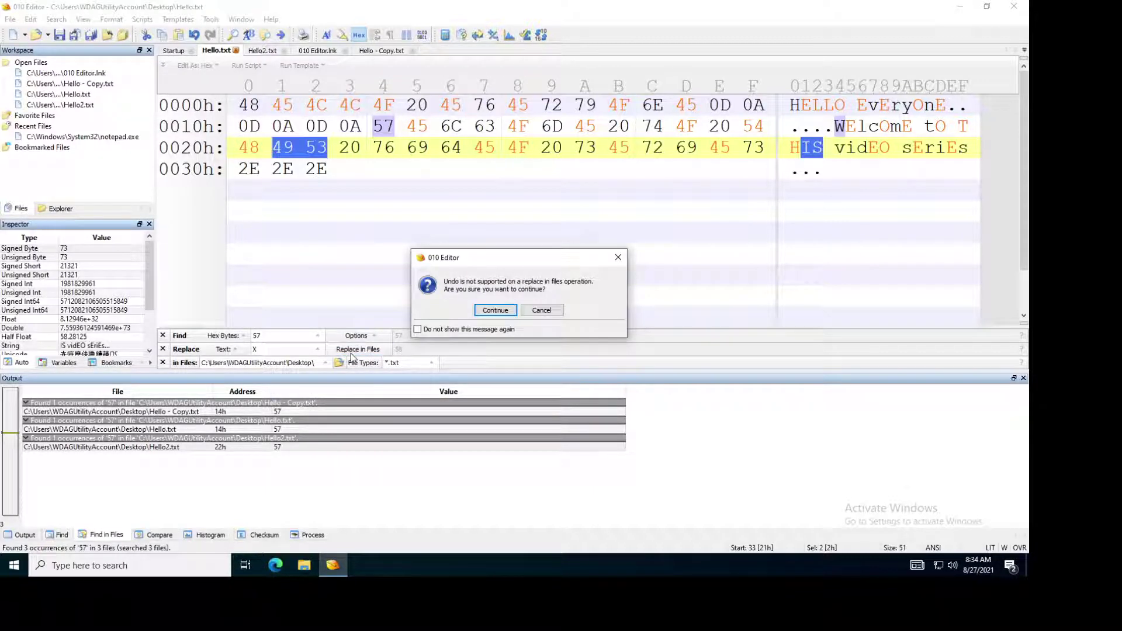
click(501, 309)
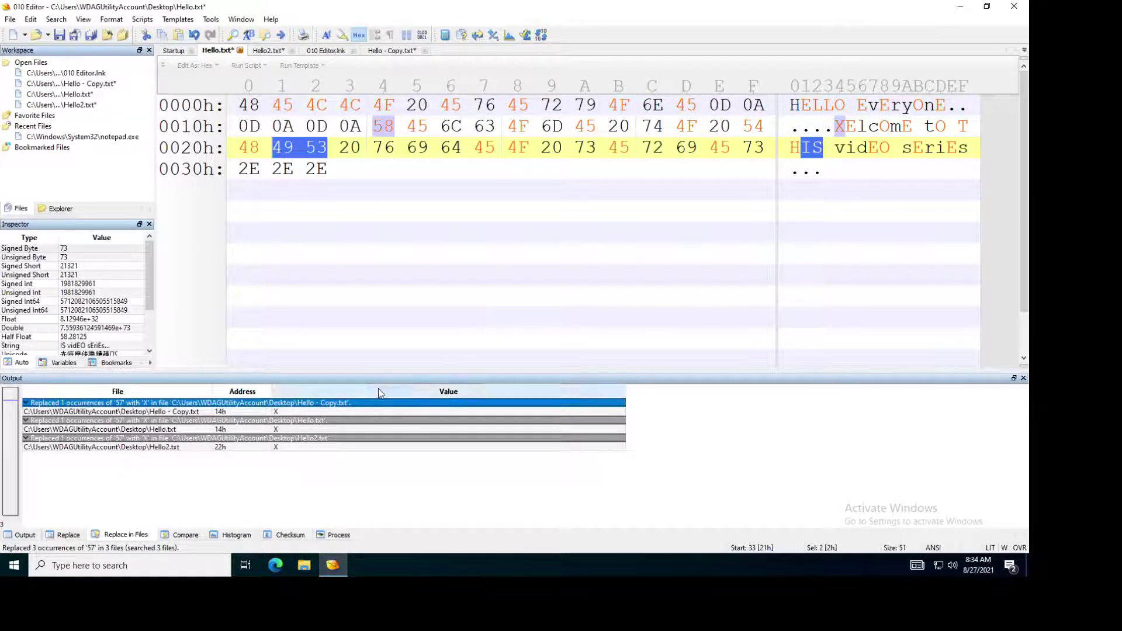
double_click(167, 413)
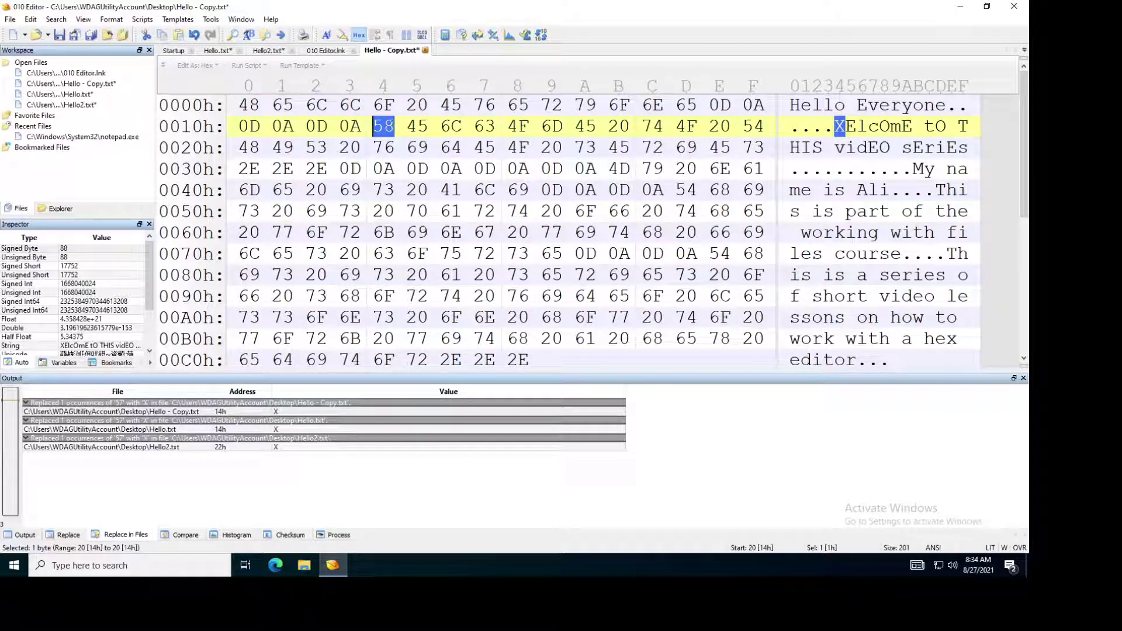
double_click(283, 431)
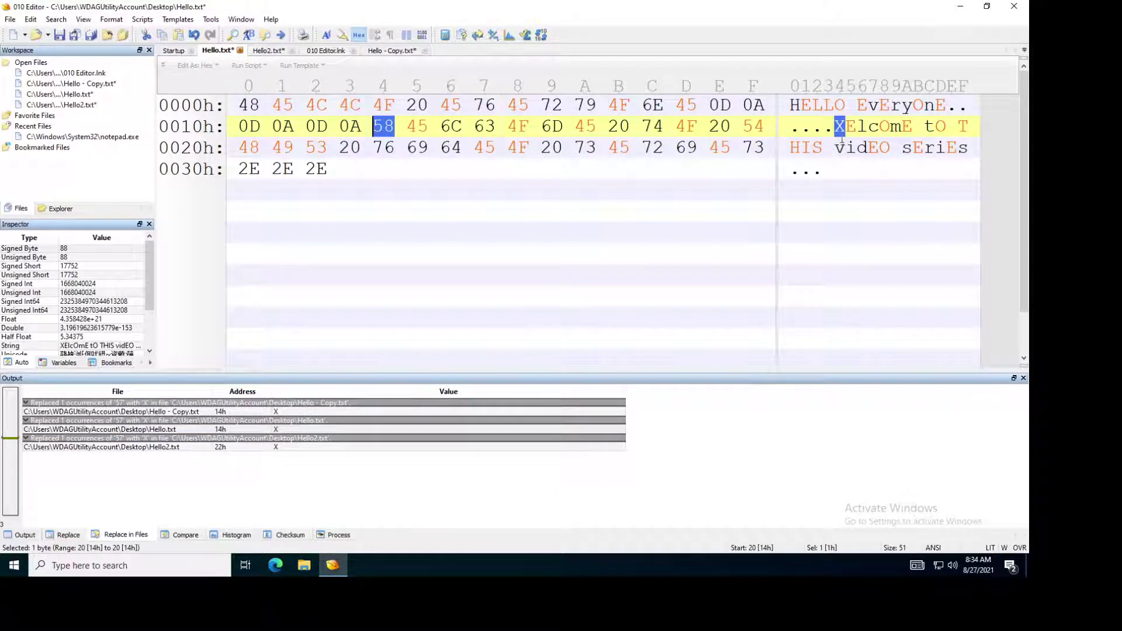
double_click(160, 447)
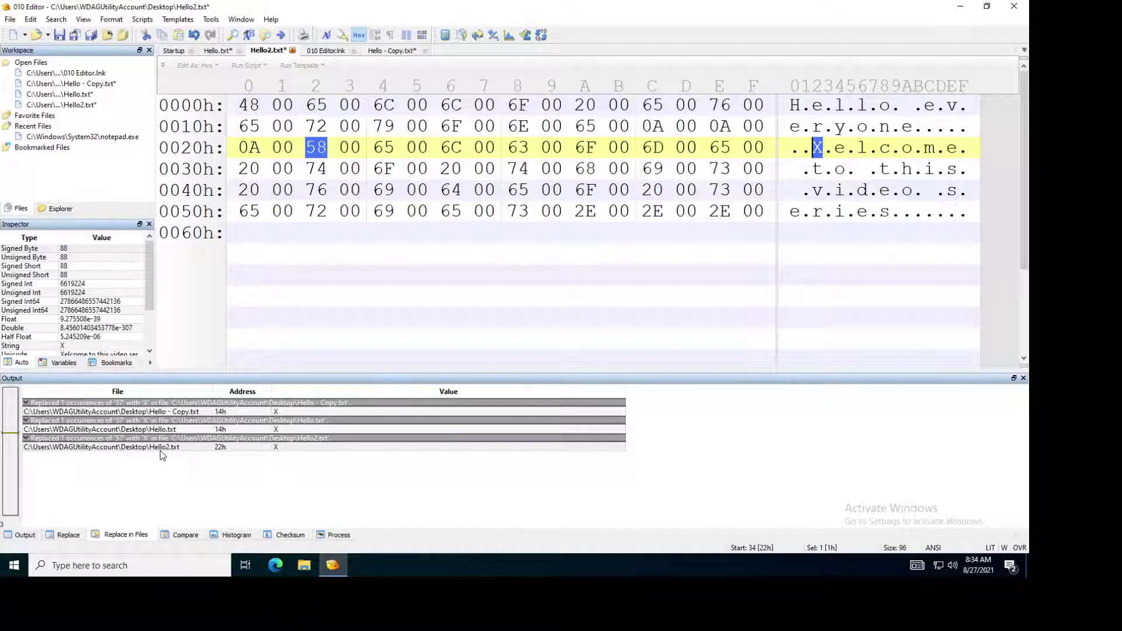
Replace hex byte 58 with the text 57 across the Desktop .txt files and inspect the replaced occurrences.
key(ctrl+shift+r)
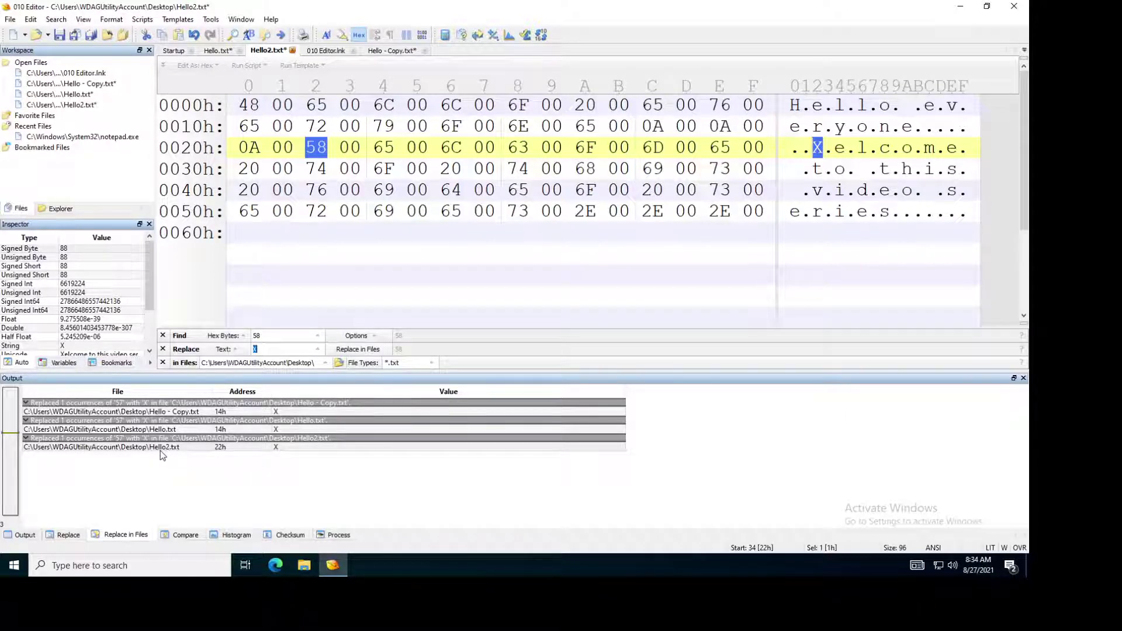
click(276, 332)
text(5)
click(270, 337)
text(58)
click(272, 349)
text(57)
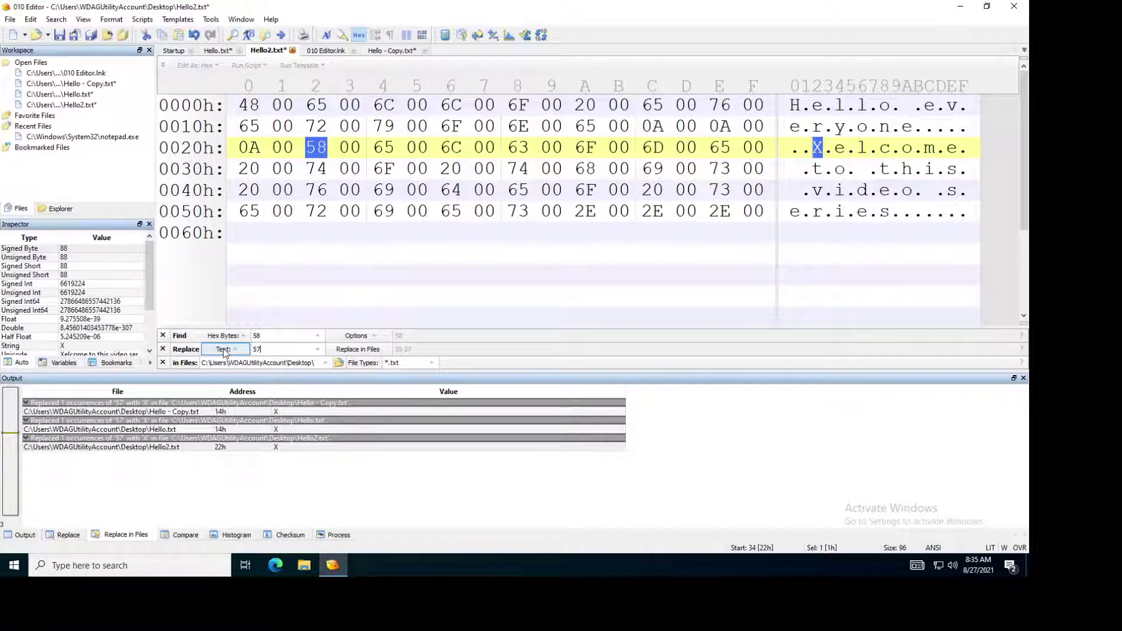
click(357, 351)
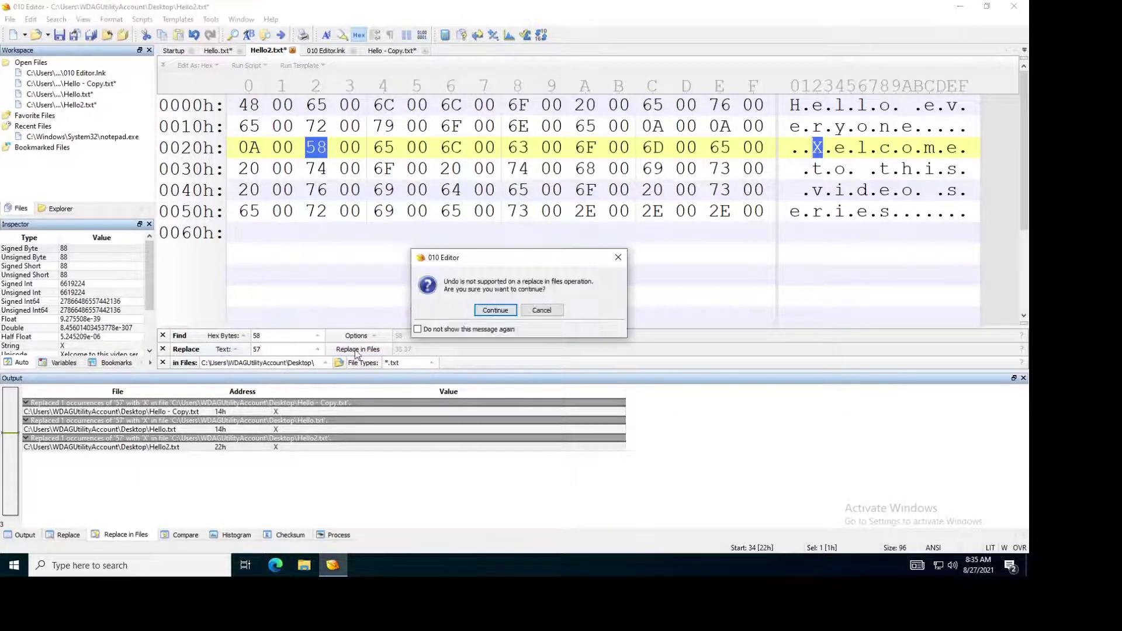
click(486, 310)
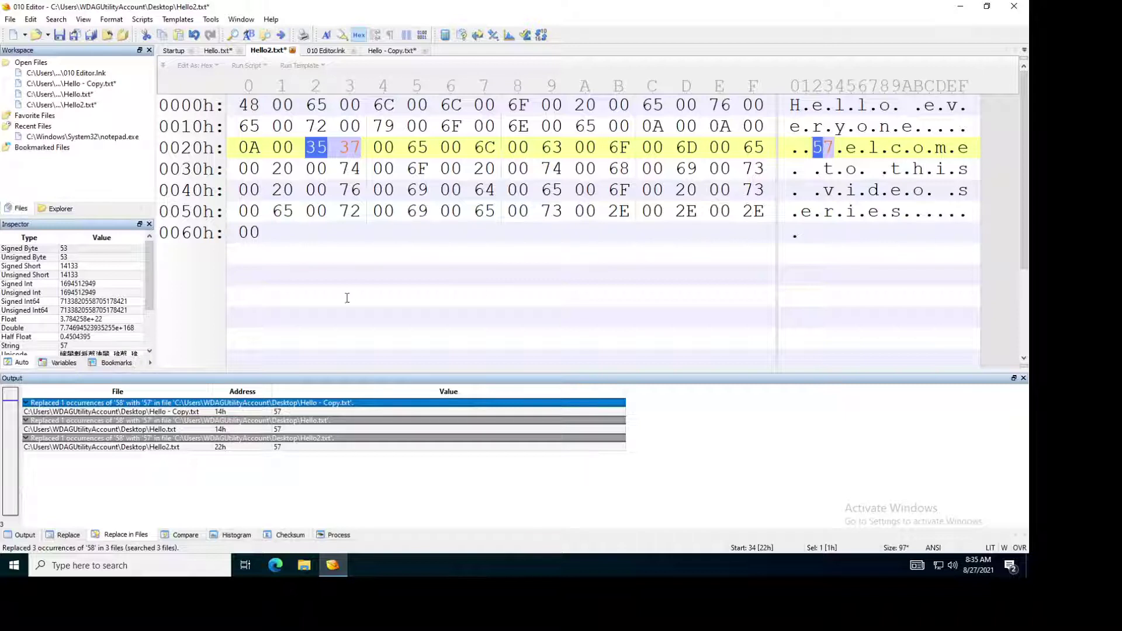
click(252, 413)
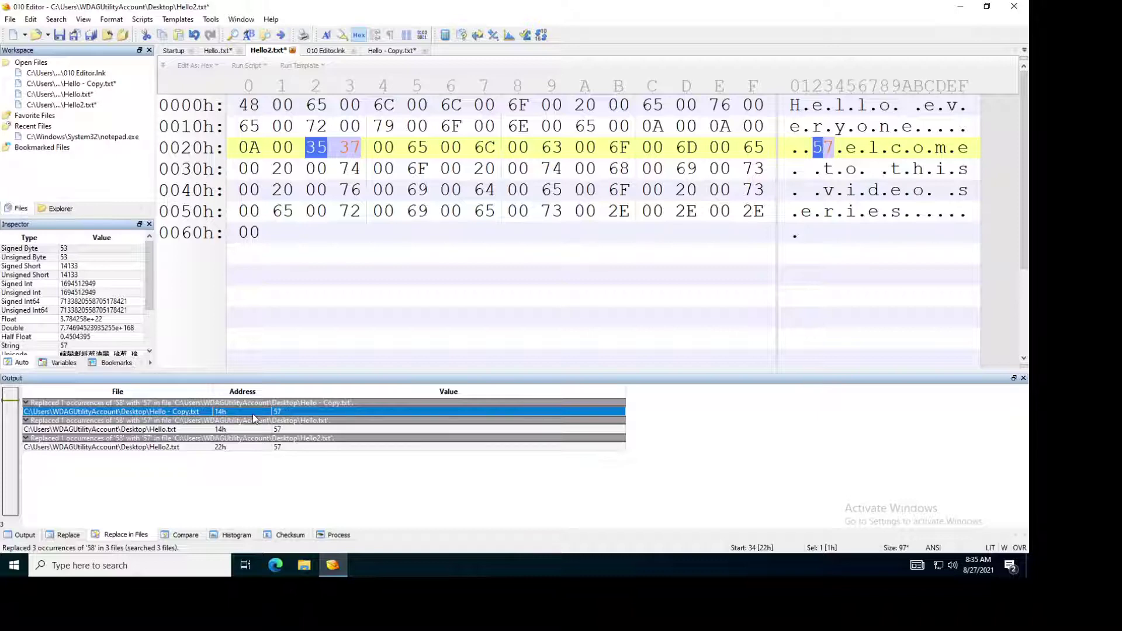
double_click(250, 429)
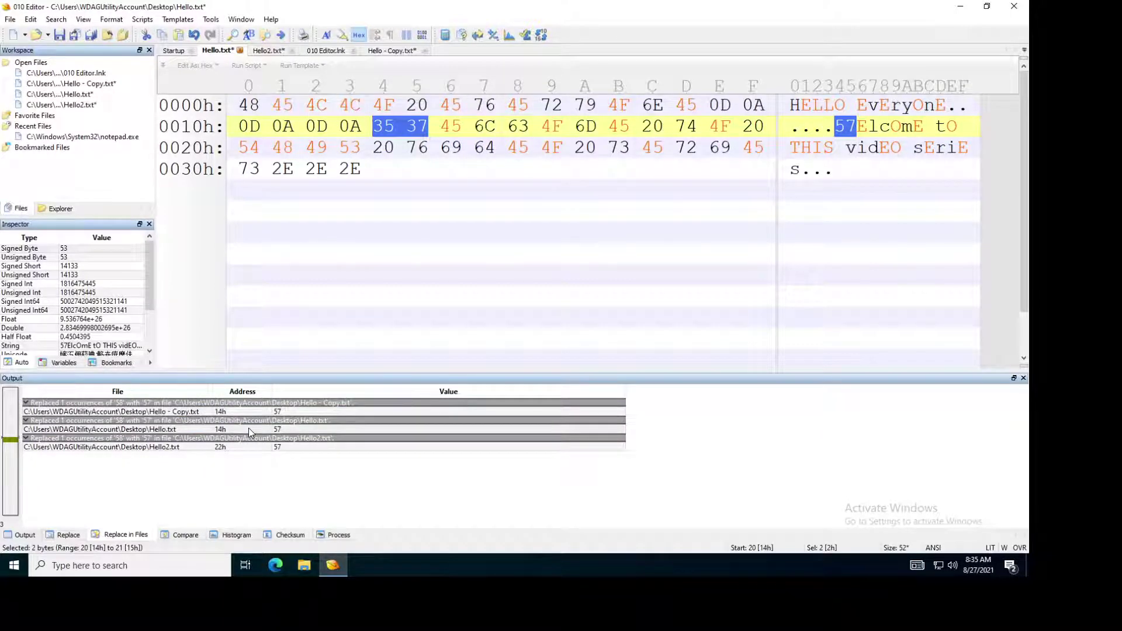
double_click(241, 444)
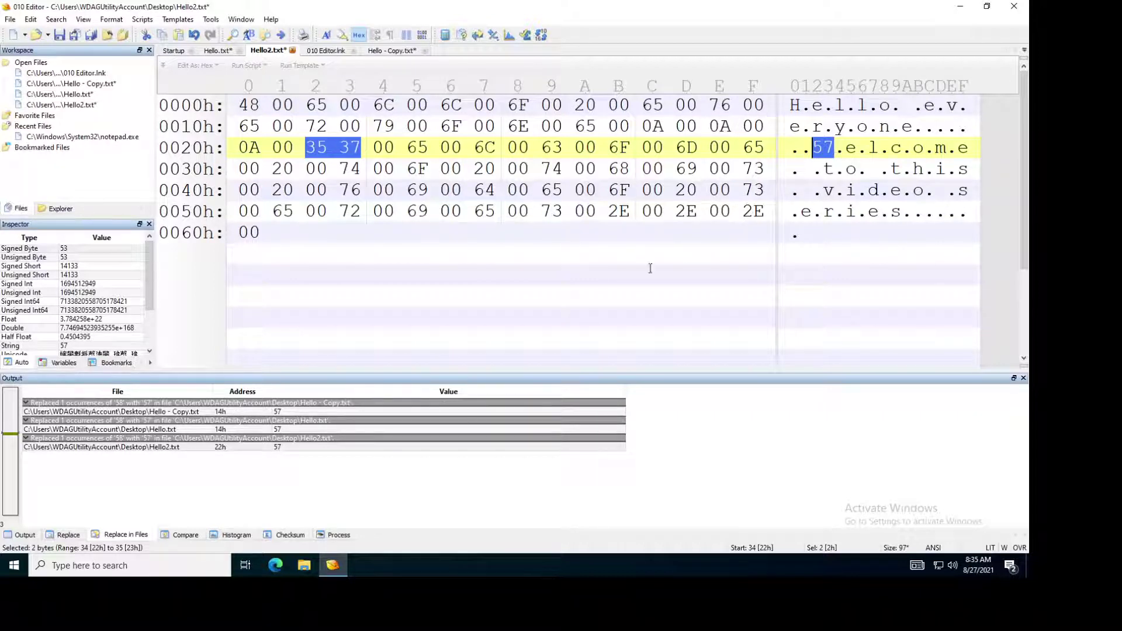
Replace the hex bytes 35 37 with the text W in all the Desktop .txt files.
key(ctrl+shift+r)
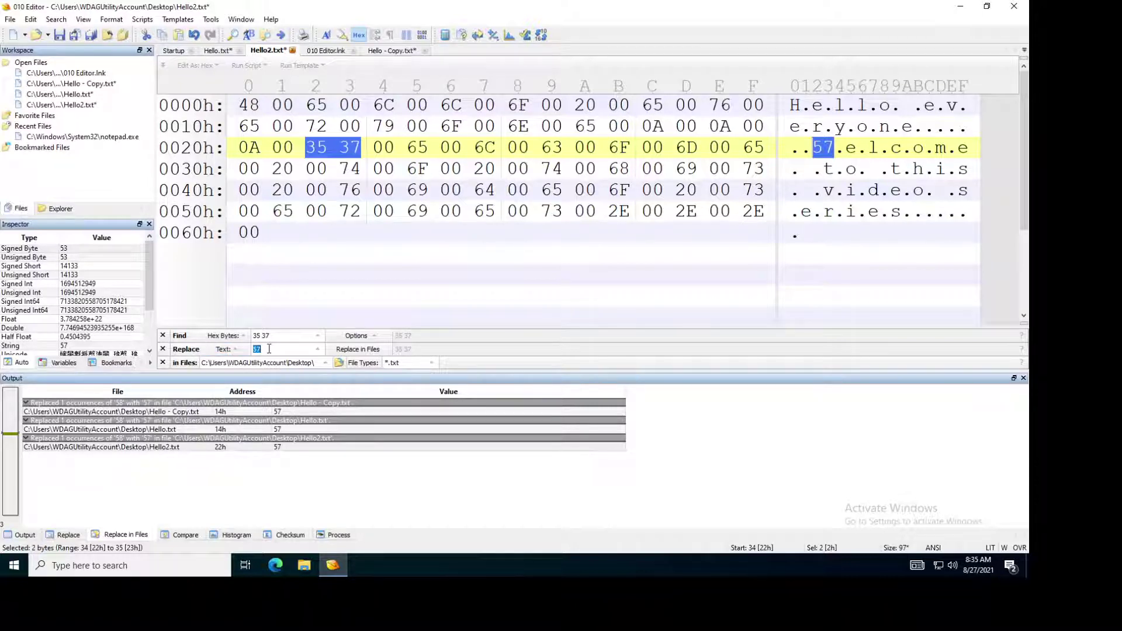
text(W)
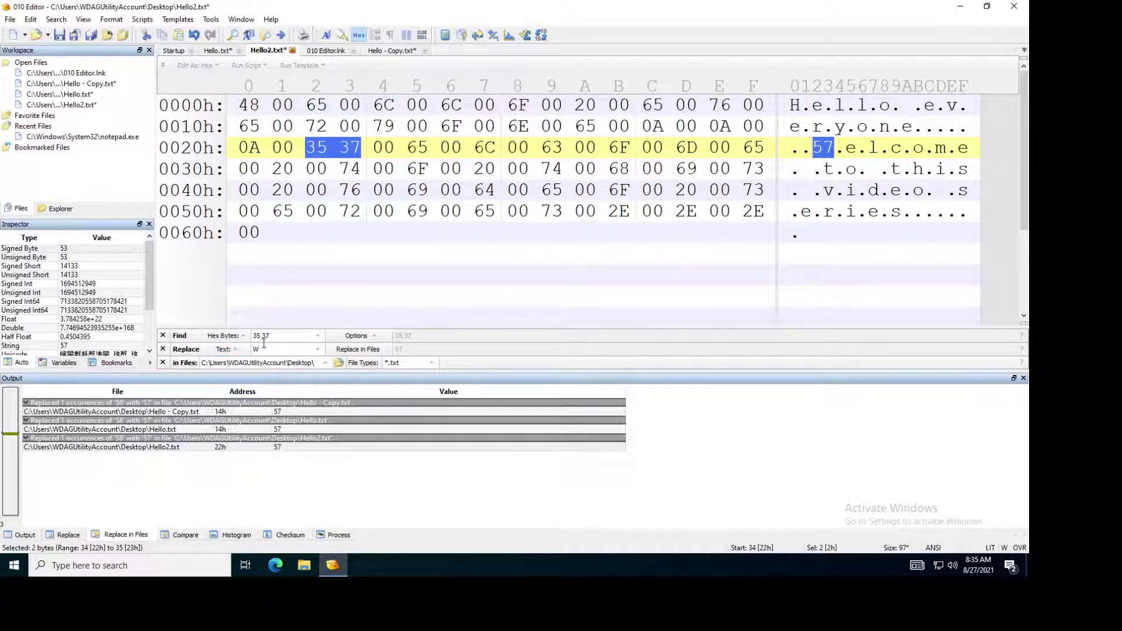
click(362, 350)
click(483, 311)
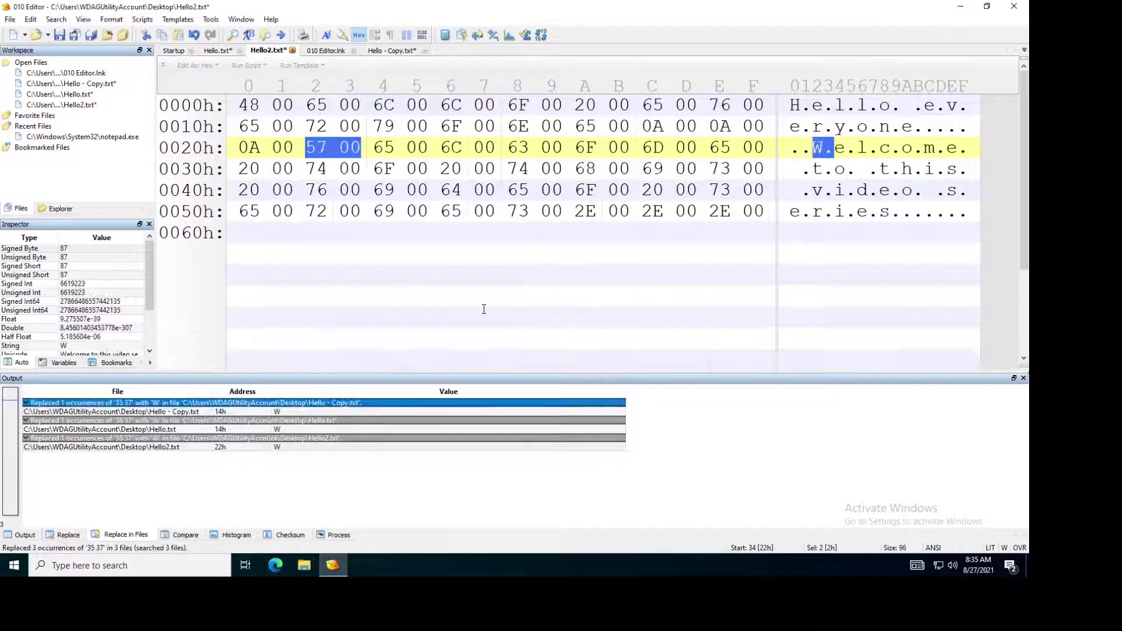
Close the 010 Editor.lnk file and save Hello.txt, Hello2.txt and Hello - Copy.txt.
click(356, 52)
click(354, 50)
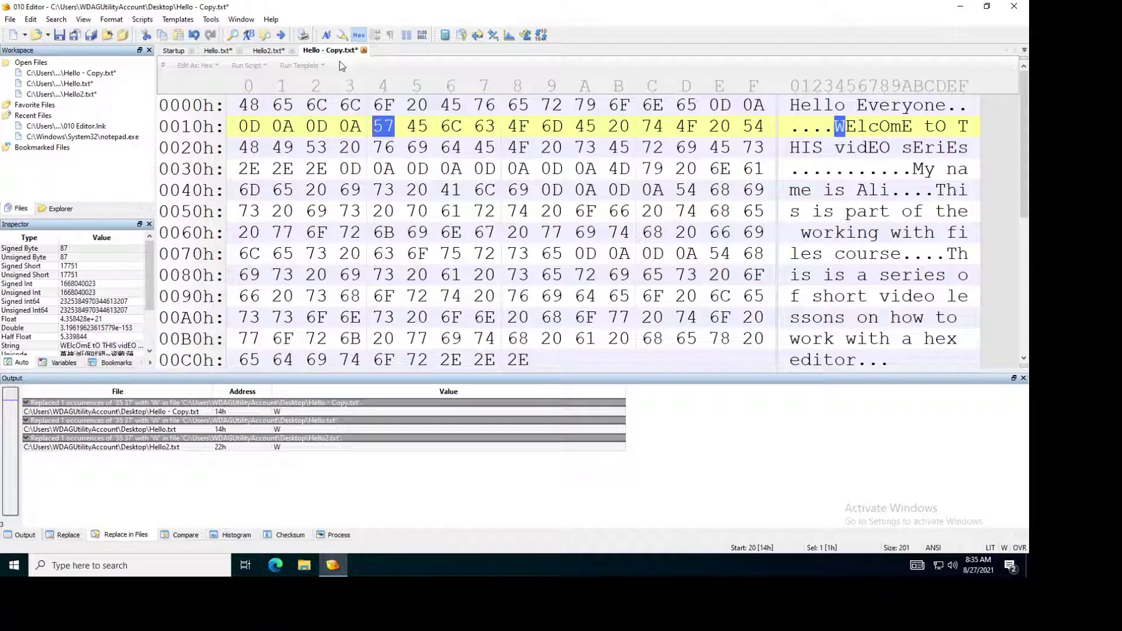
click(220, 52)
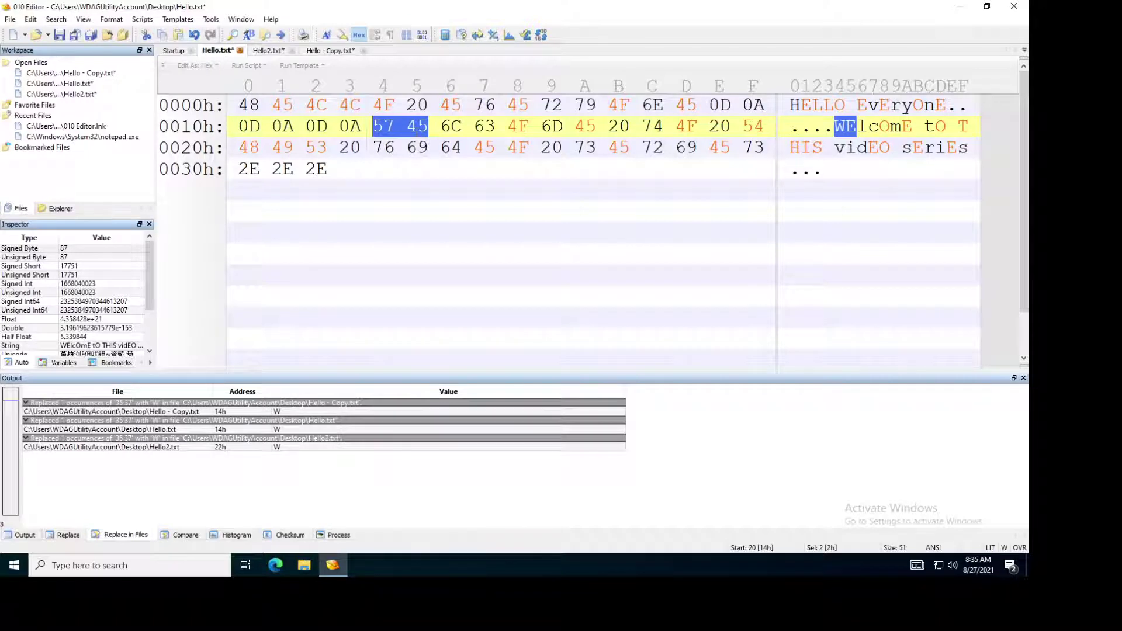
key(ctrl+s)
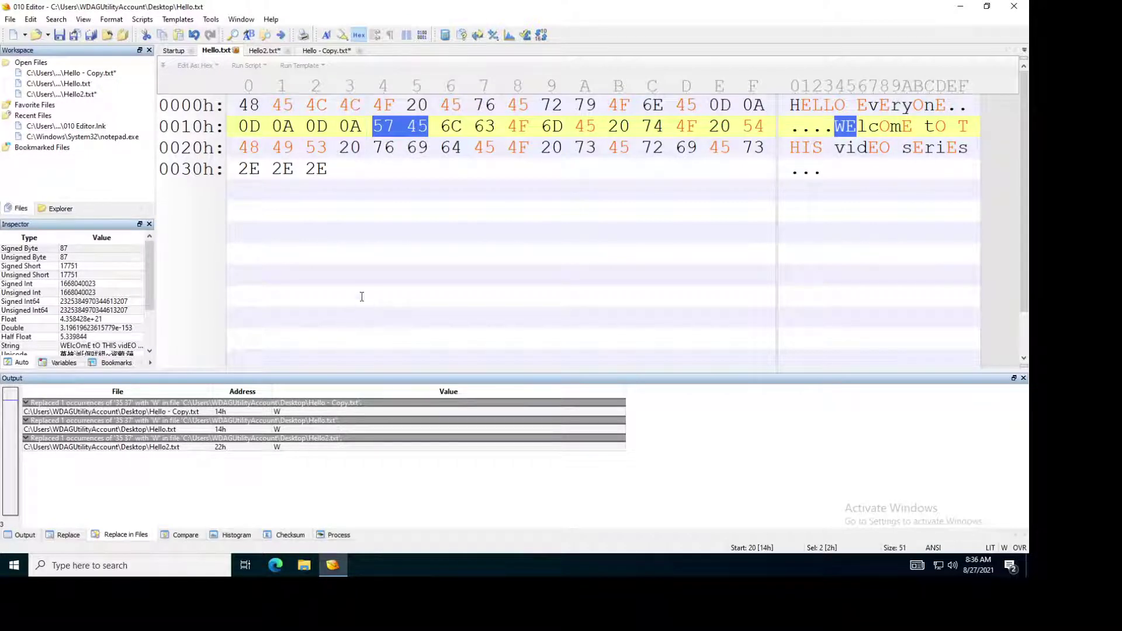
click(263, 51)
key(ctrl+s)
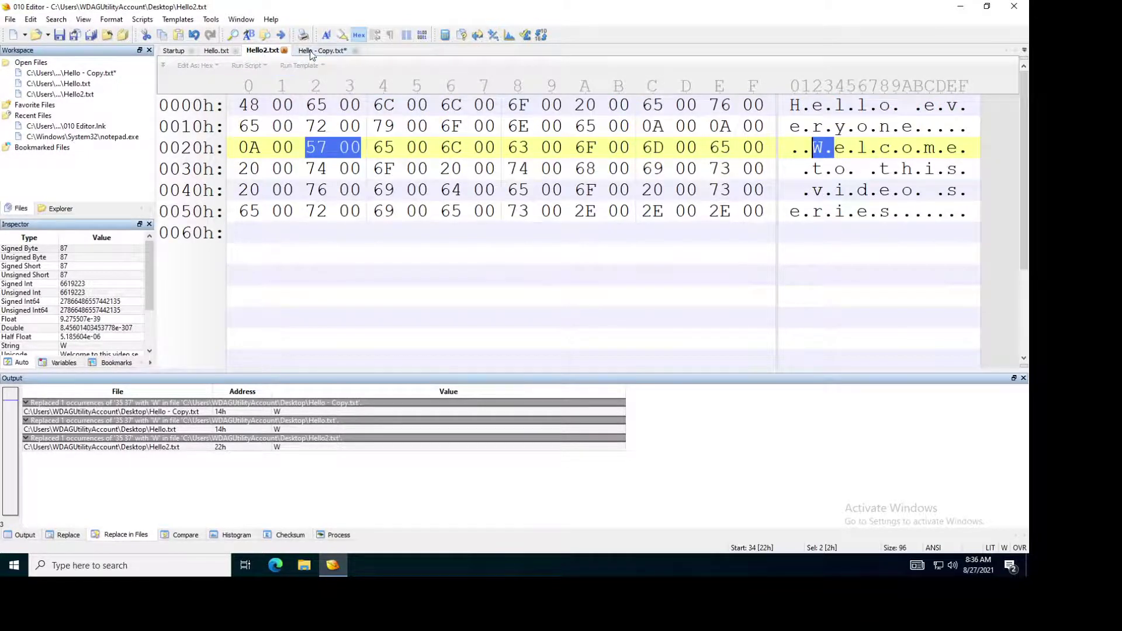
click(315, 52)
key(ctrl+s)
click(216, 51)
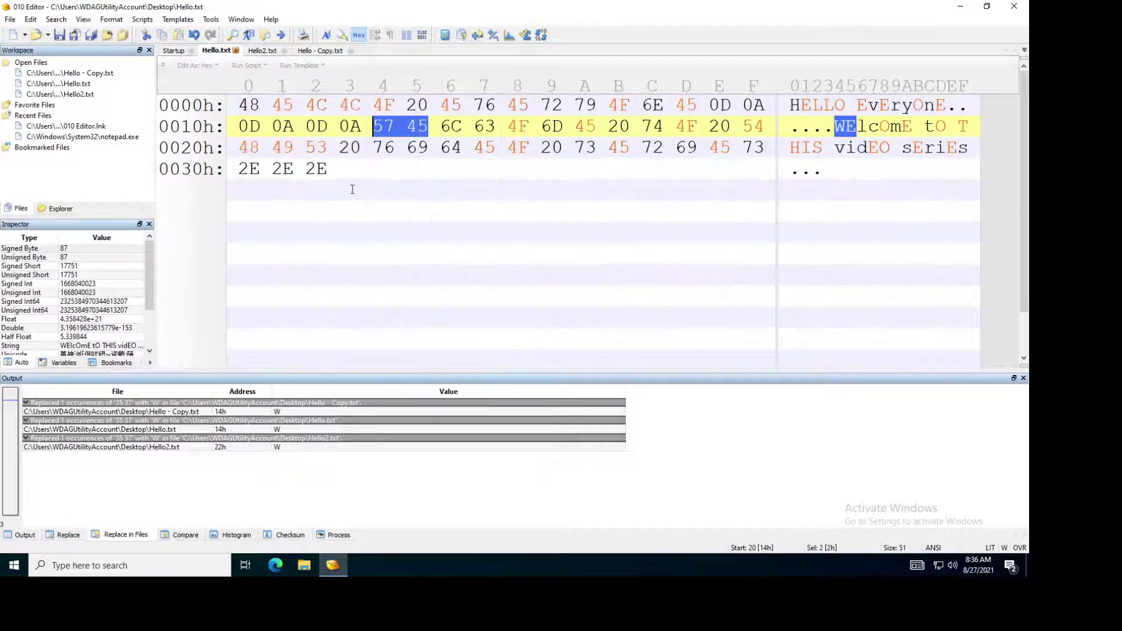
Go through the listed W replacements in Hello - Copy.txt, Hello.txt and Hello2.txt.
click(149, 411)
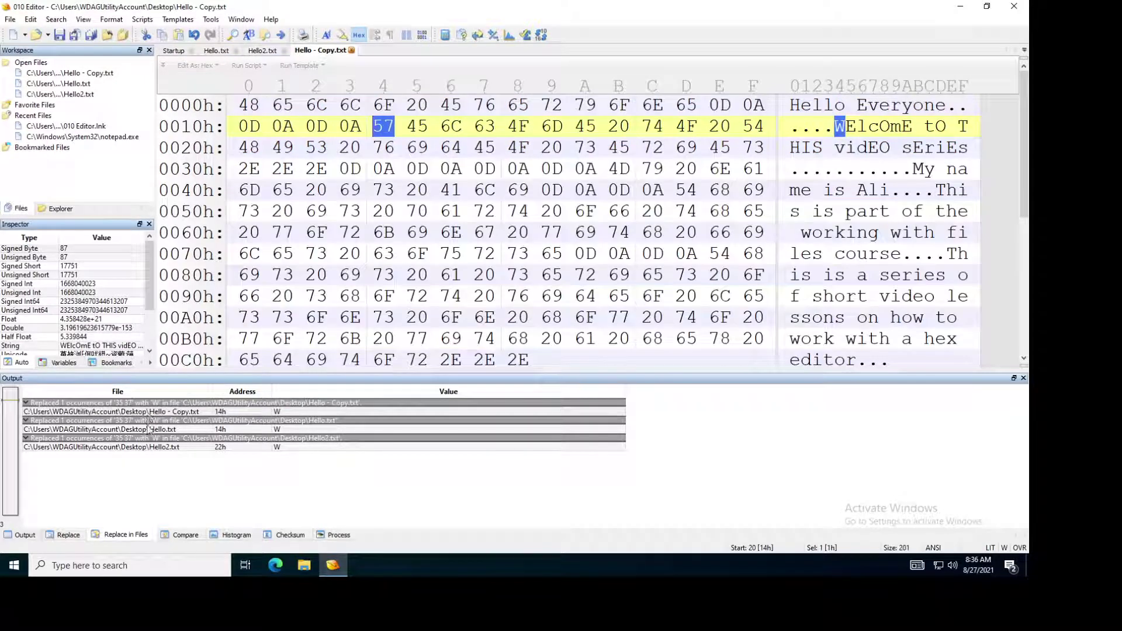
click(150, 429)
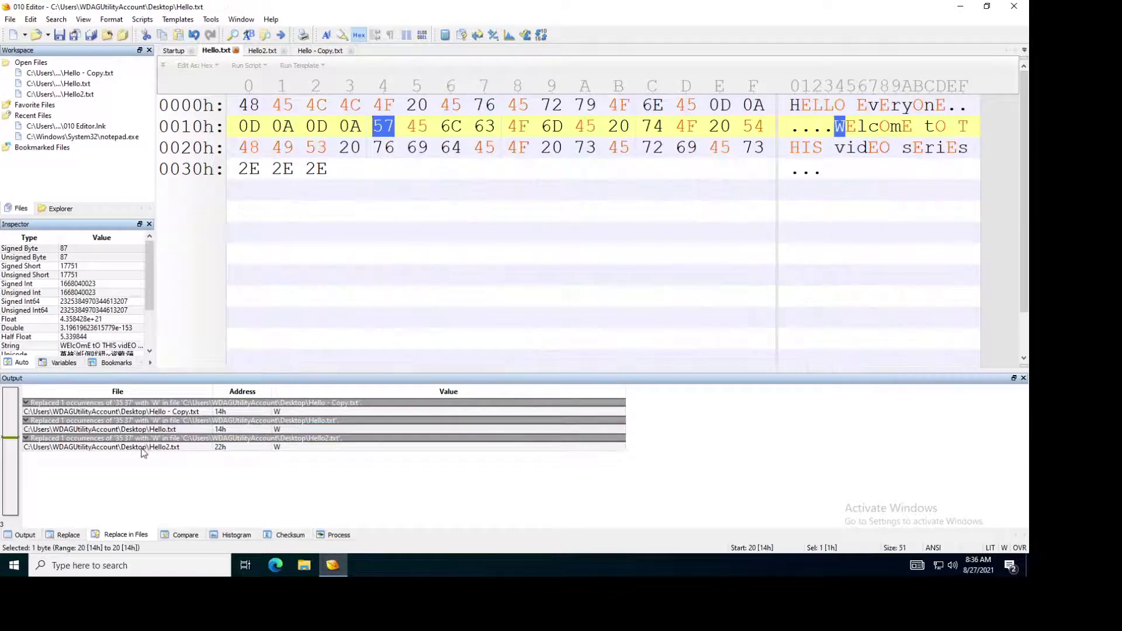
click(141, 448)
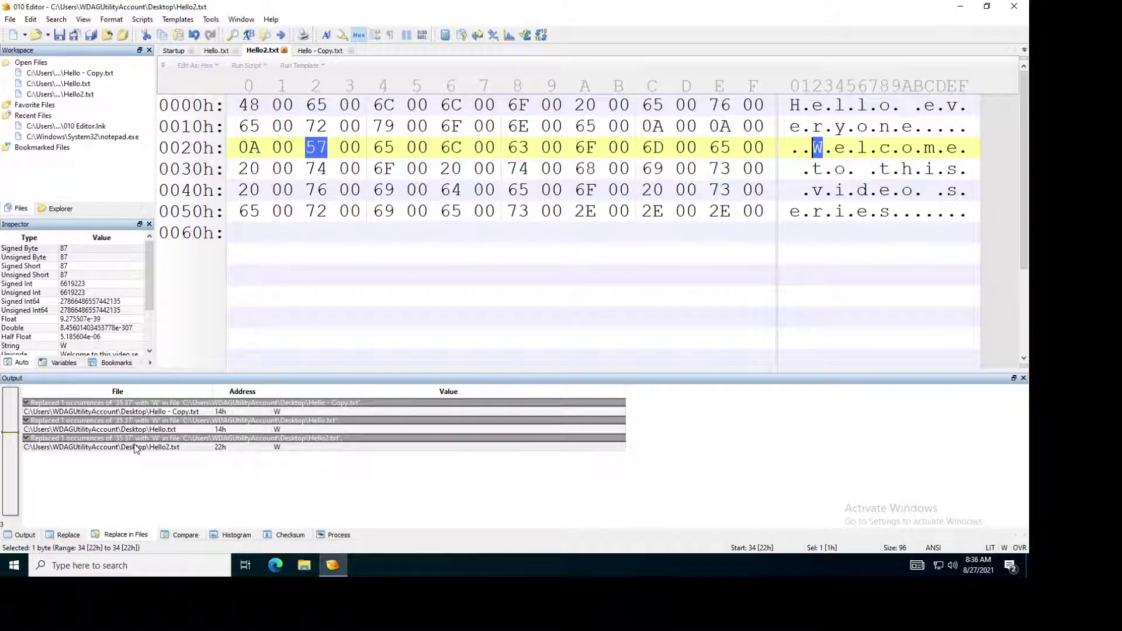
Replace the text d with D in all Desktop .txt files, searching as text, and view the first replacement in Hello - Copy.txt.
key(ctrl+shift+r)
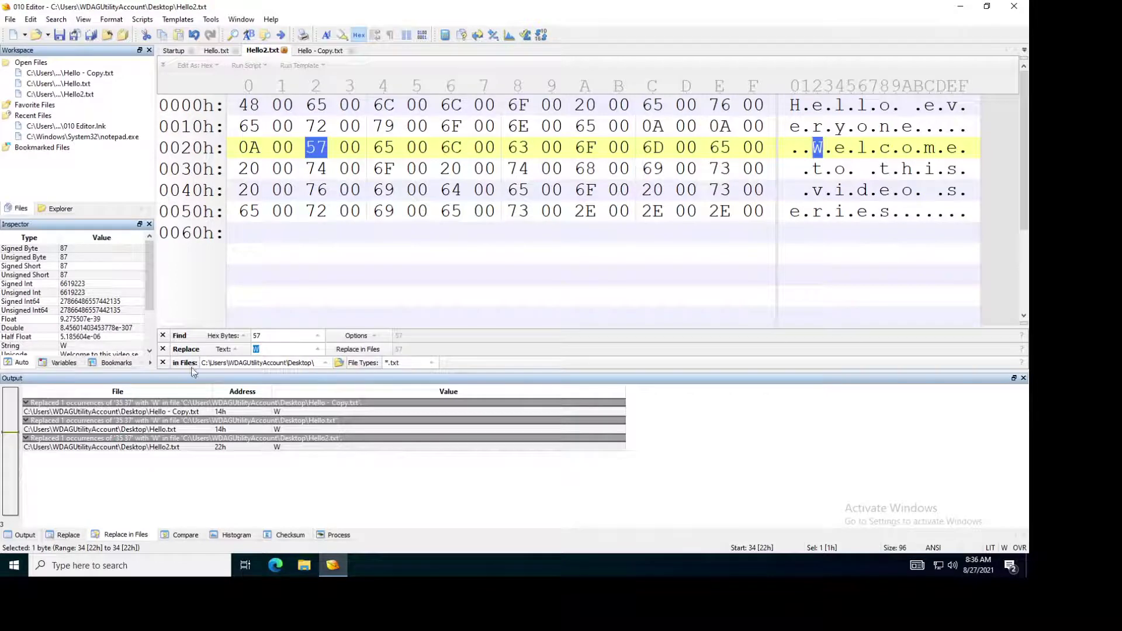
click(215, 337)
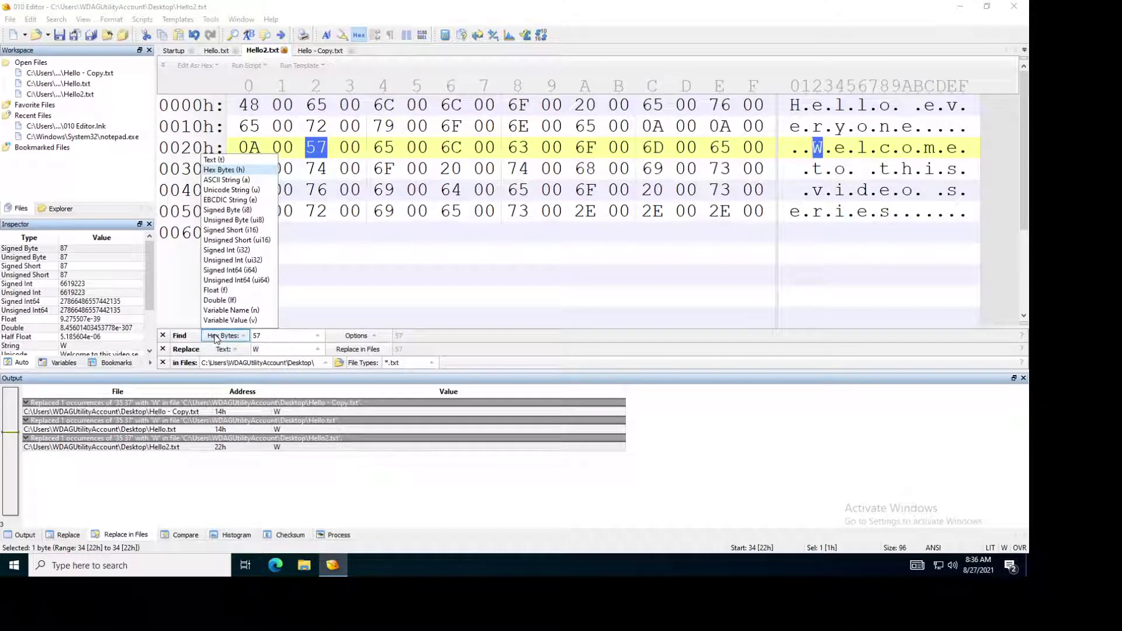
click(213, 159)
double_click(257, 335)
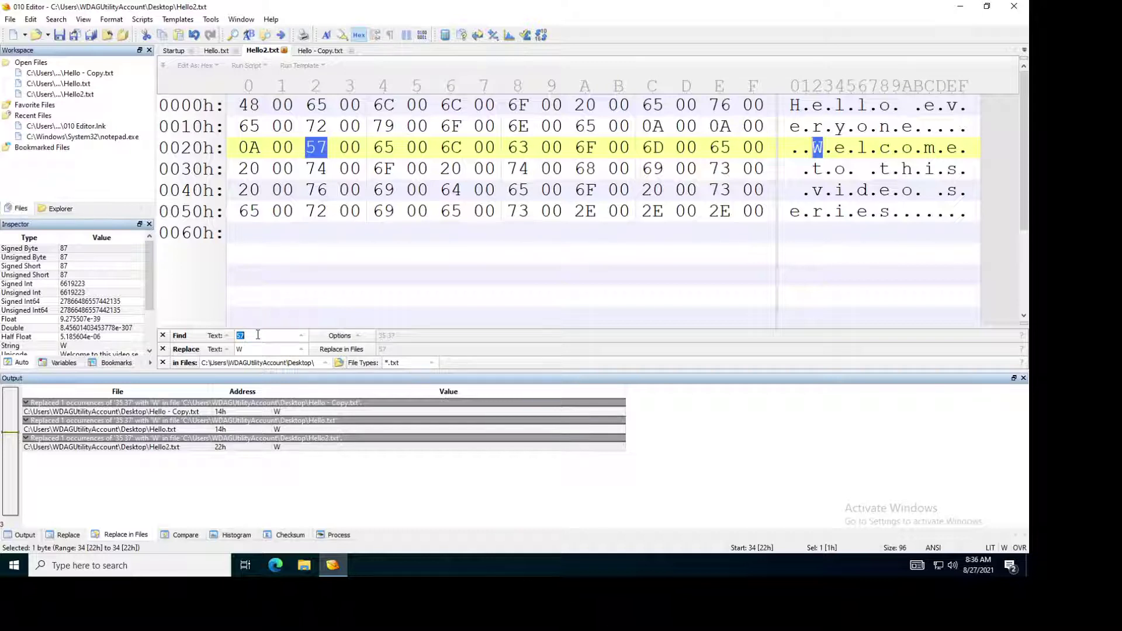
text(d)
double_click(261, 348)
text(D)
click(342, 350)
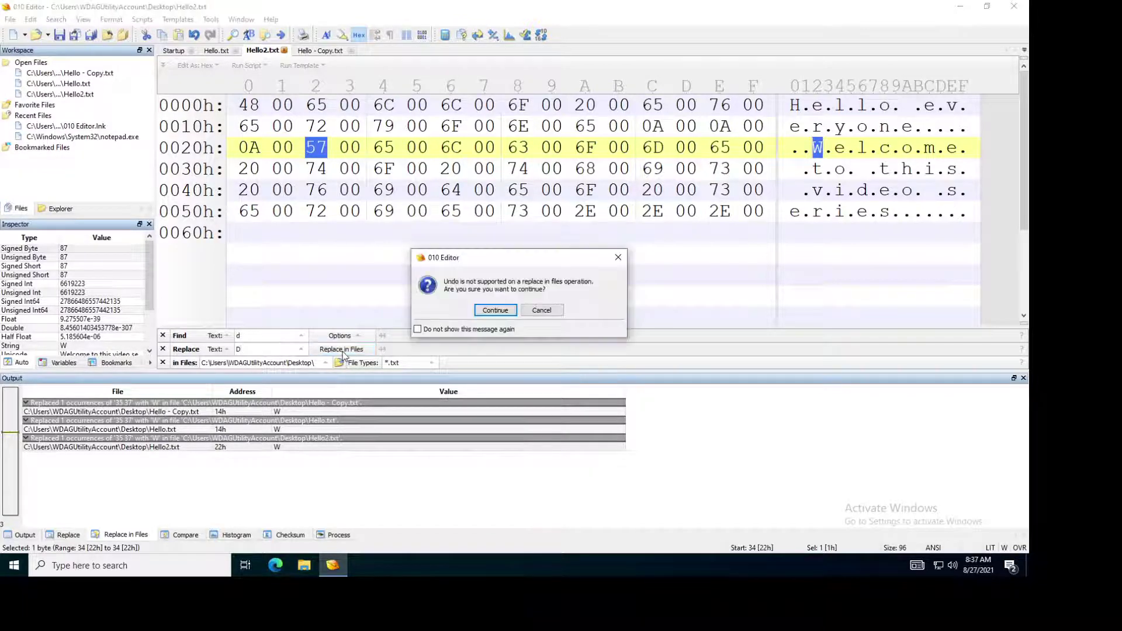
click(495, 310)
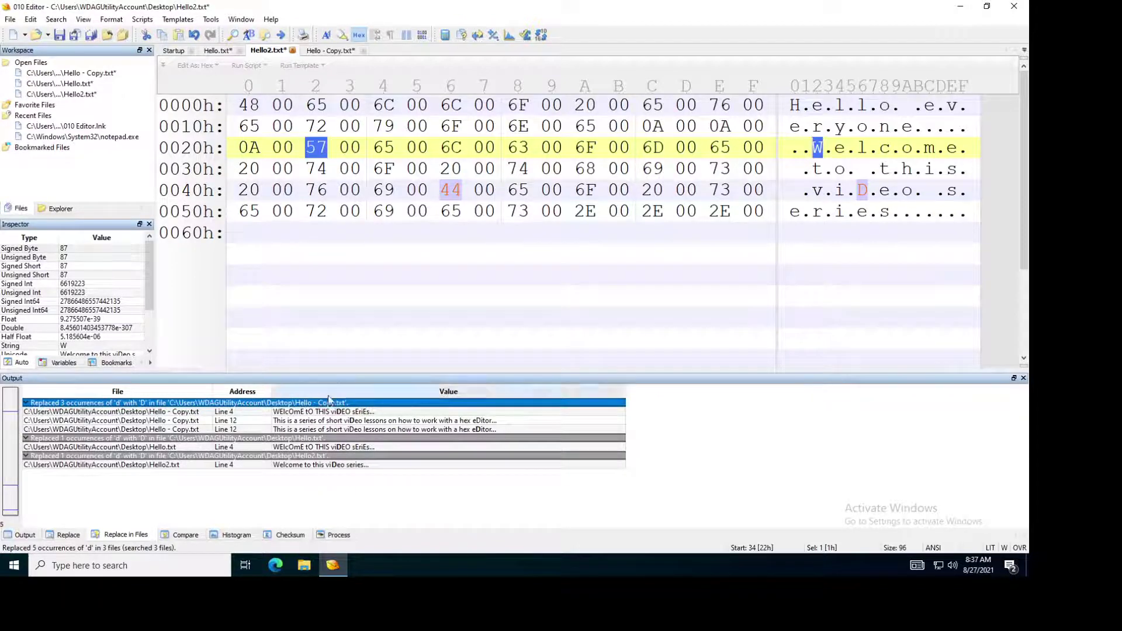
double_click(200, 413)
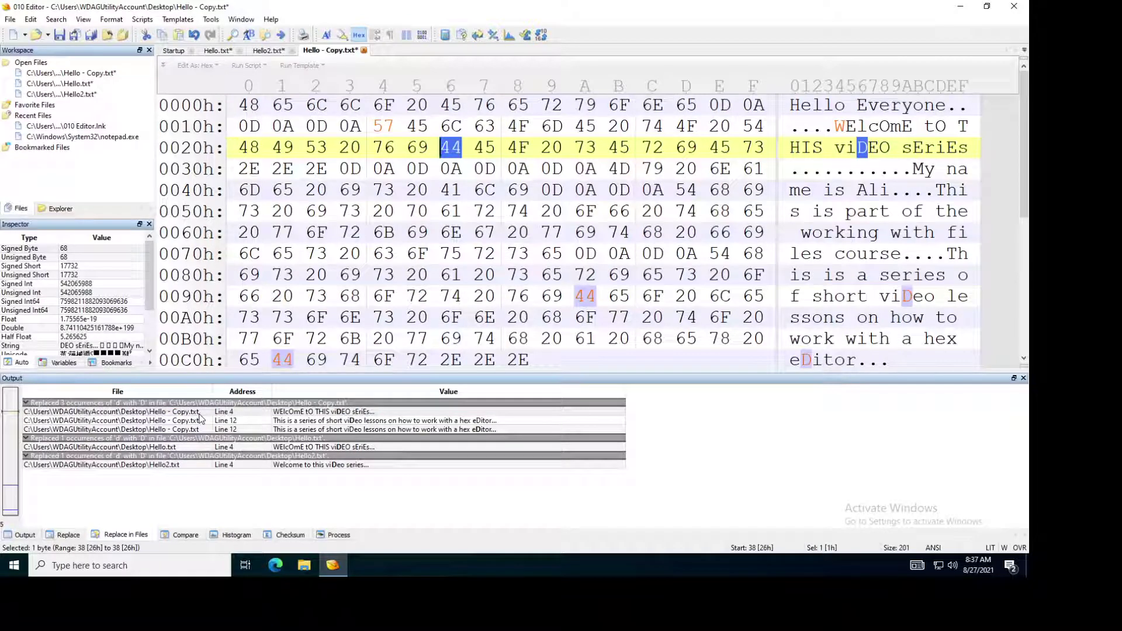
Go through the remaining listed D replacements in Hello - Copy.txt, Hello.txt and Hello2.txt.
double_click(198, 420)
double_click(193, 429)
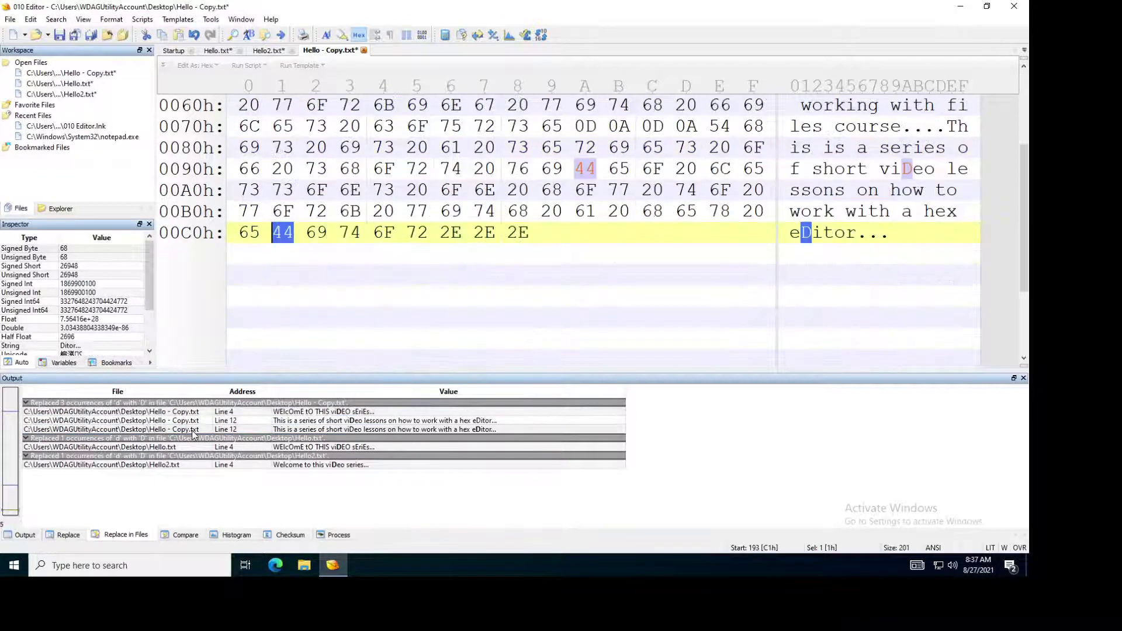
double_click(182, 448)
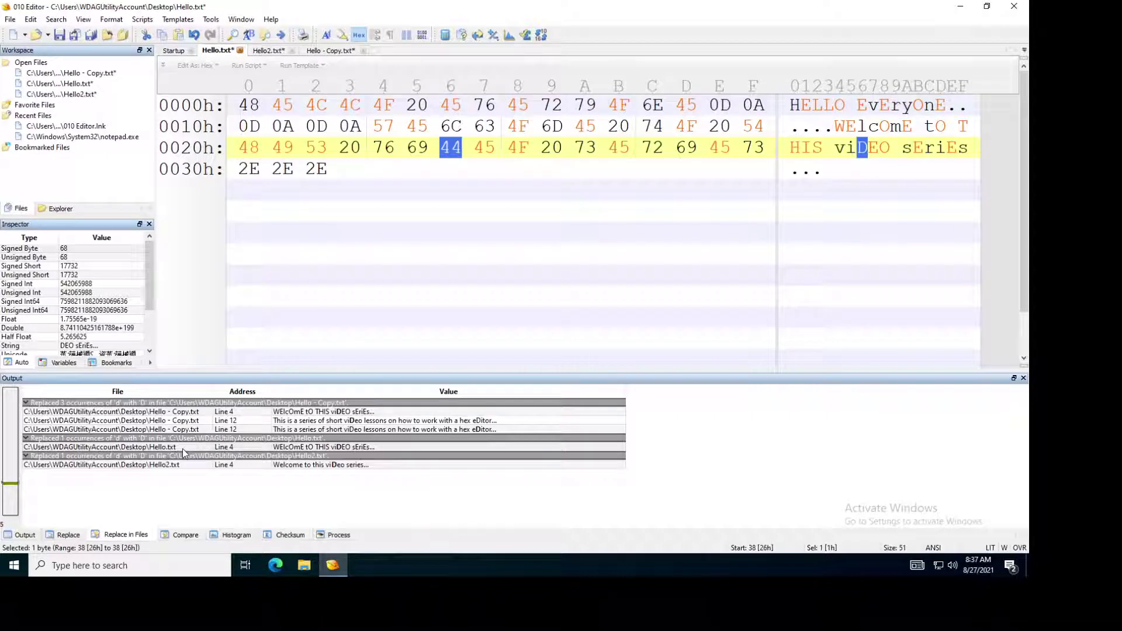
double_click(180, 464)
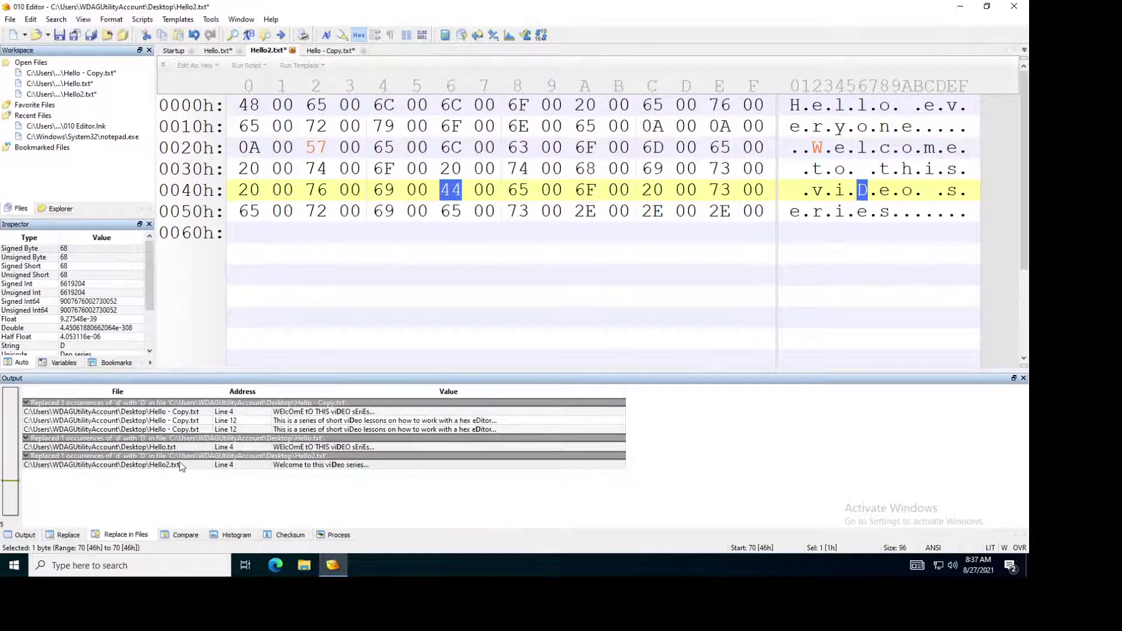
Save the changes in Hello2.txt, Hello - Copy.txt and Hello.txt.
key(ctrl+s)
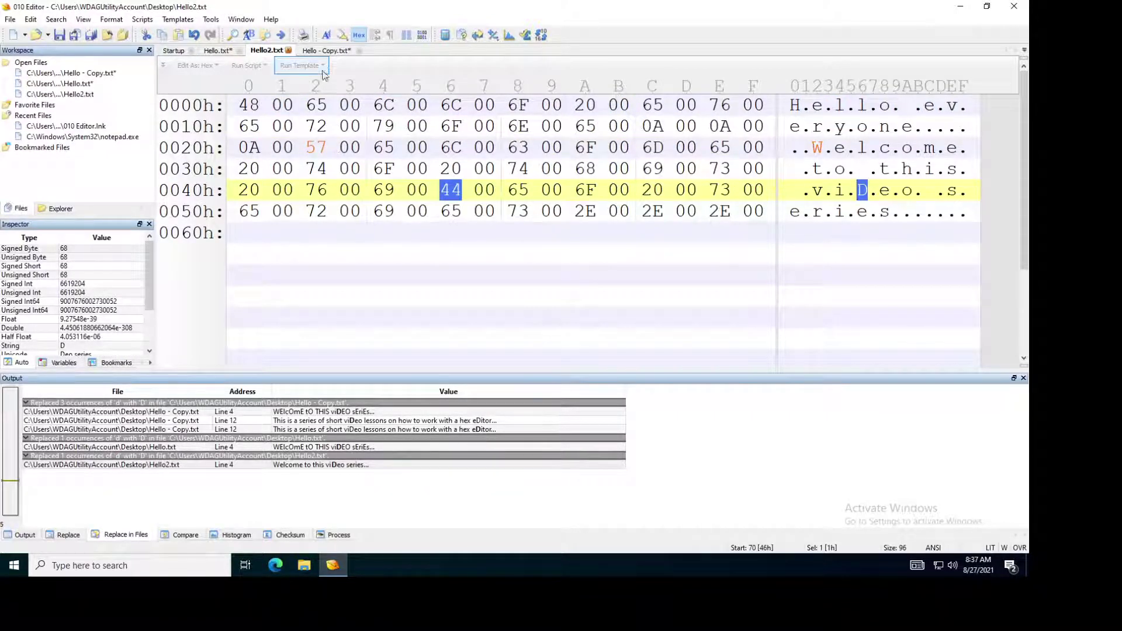
click(321, 53)
key(ctrl+s)
click(217, 51)
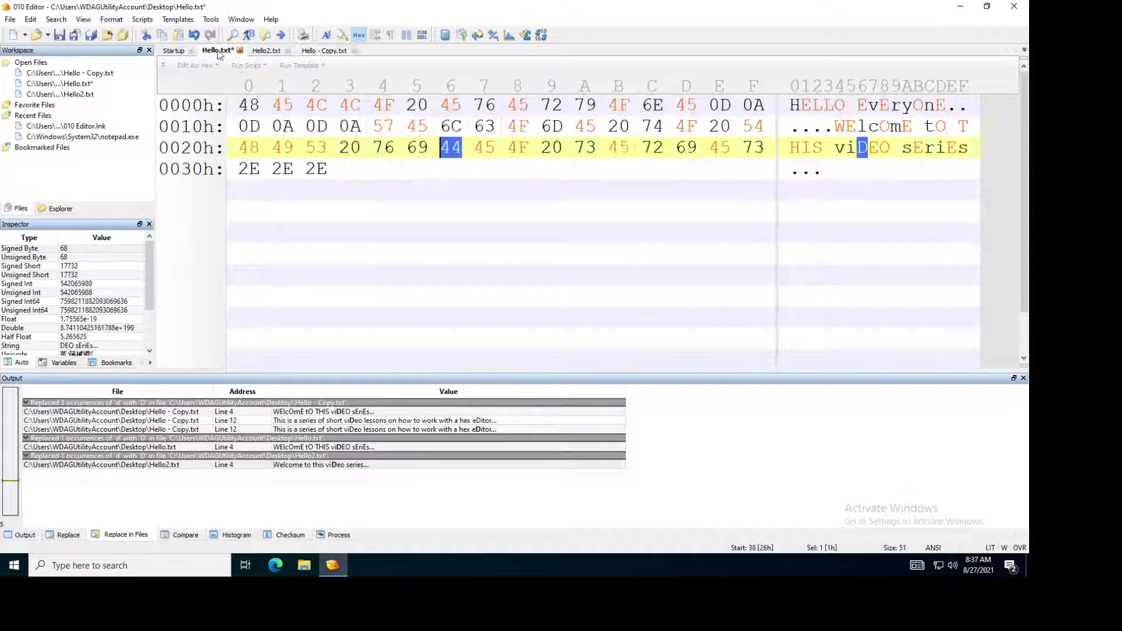
key(ctrl+s)
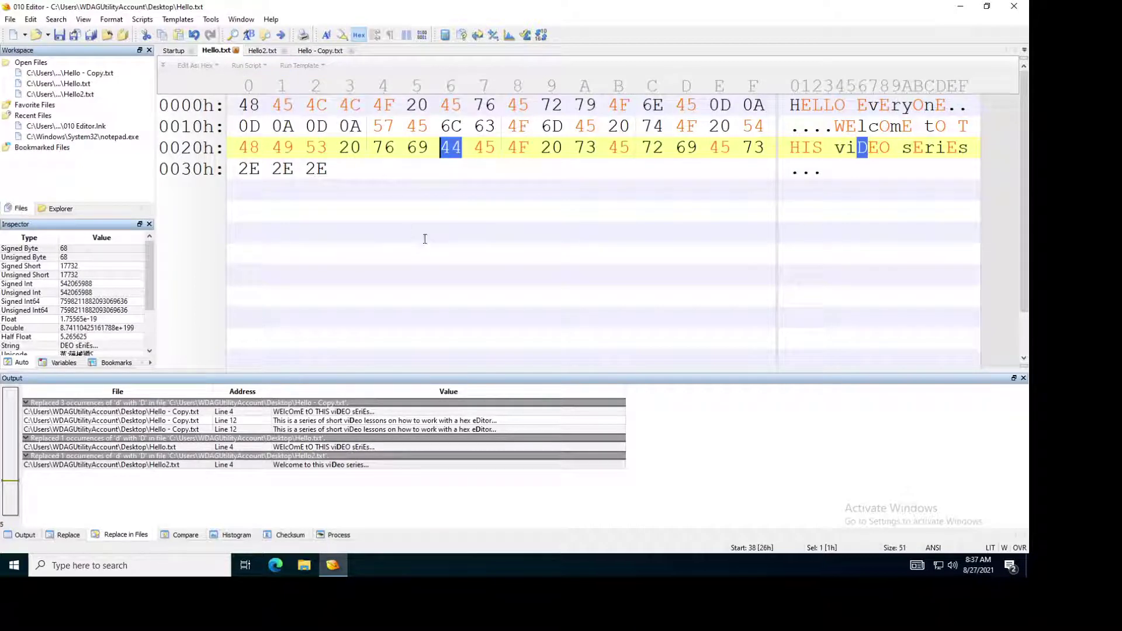